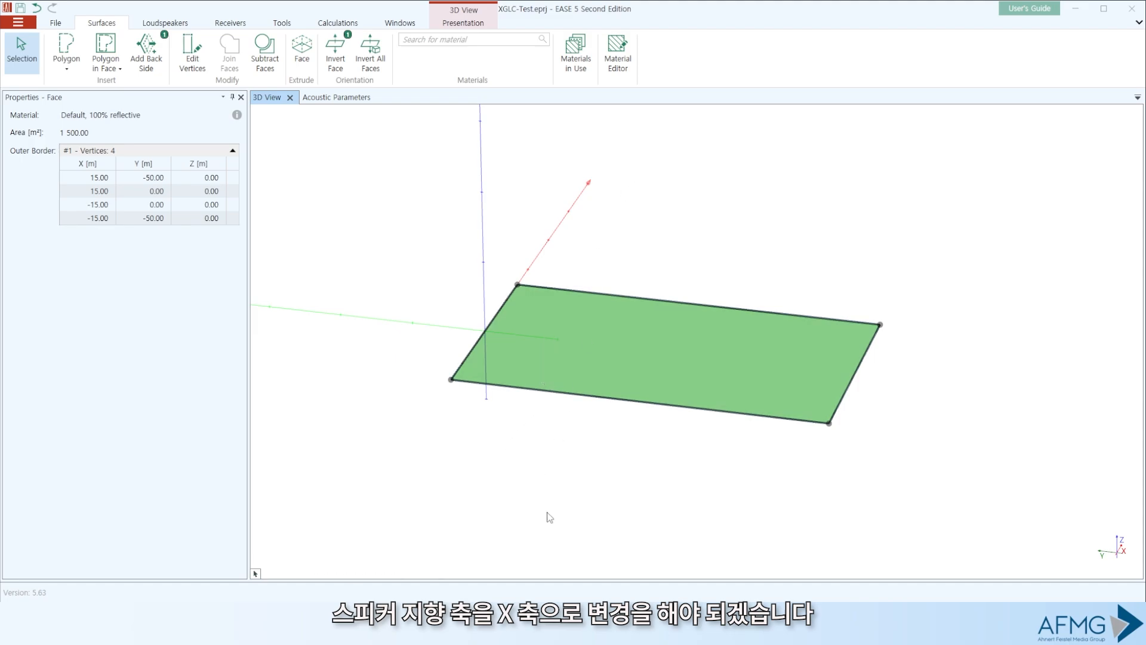
Rotate the floor face 90° about the vertical Z axis through the origin, using its far corner as the anchor point.
click(547, 451)
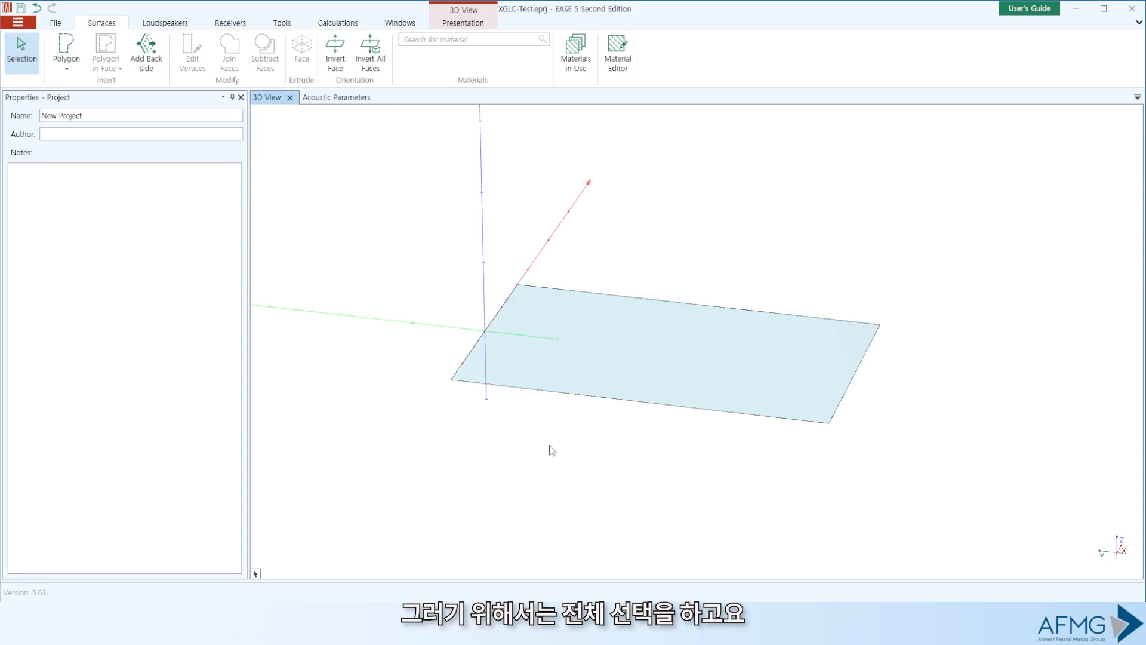
drag(420, 263, 984, 537)
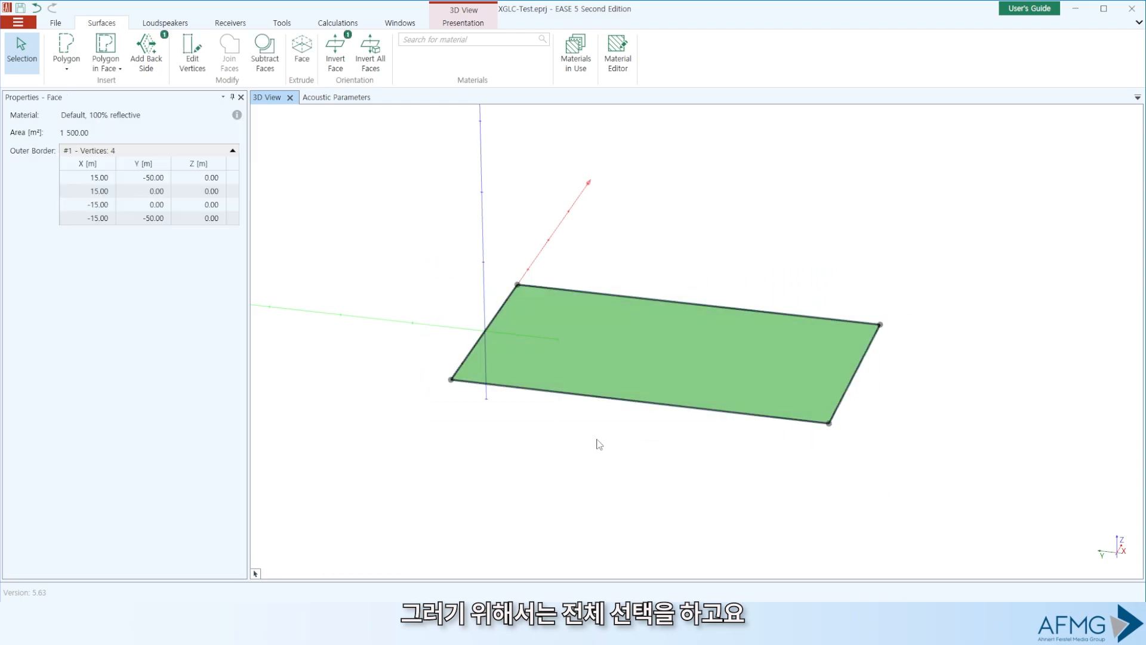
click(285, 22)
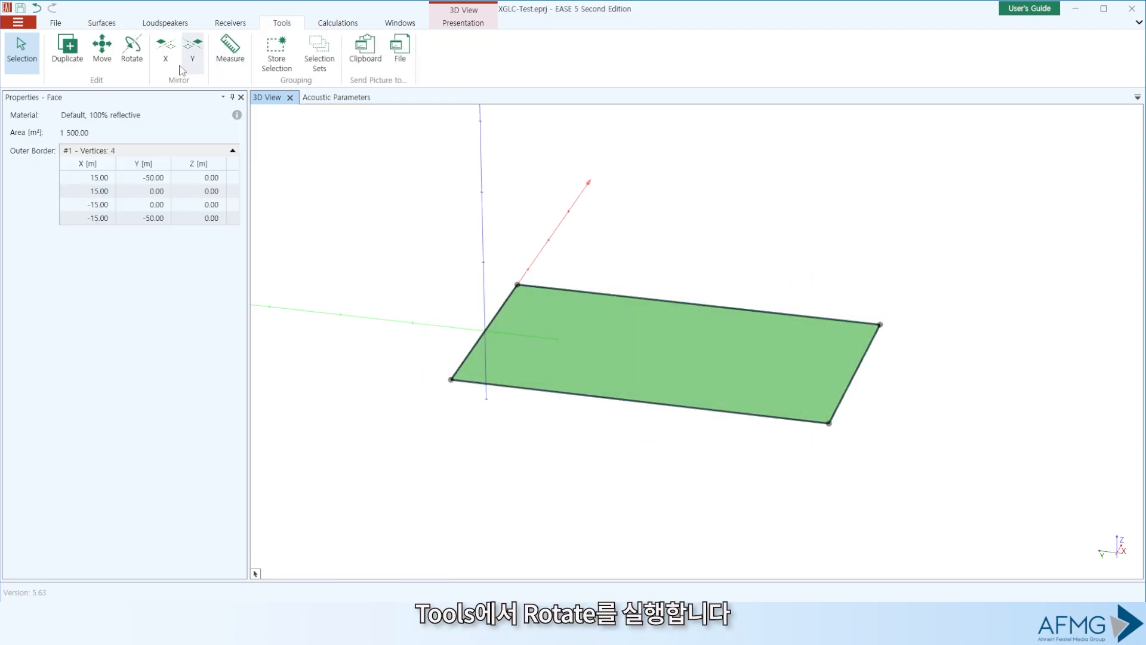
click(132, 49)
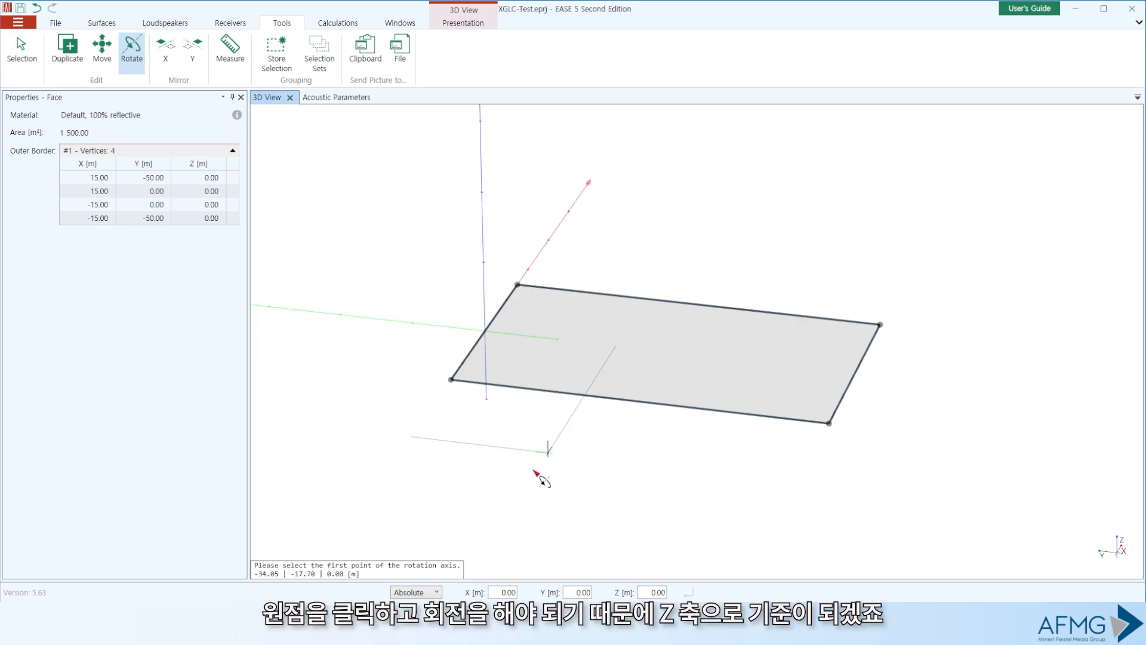
click(486, 332)
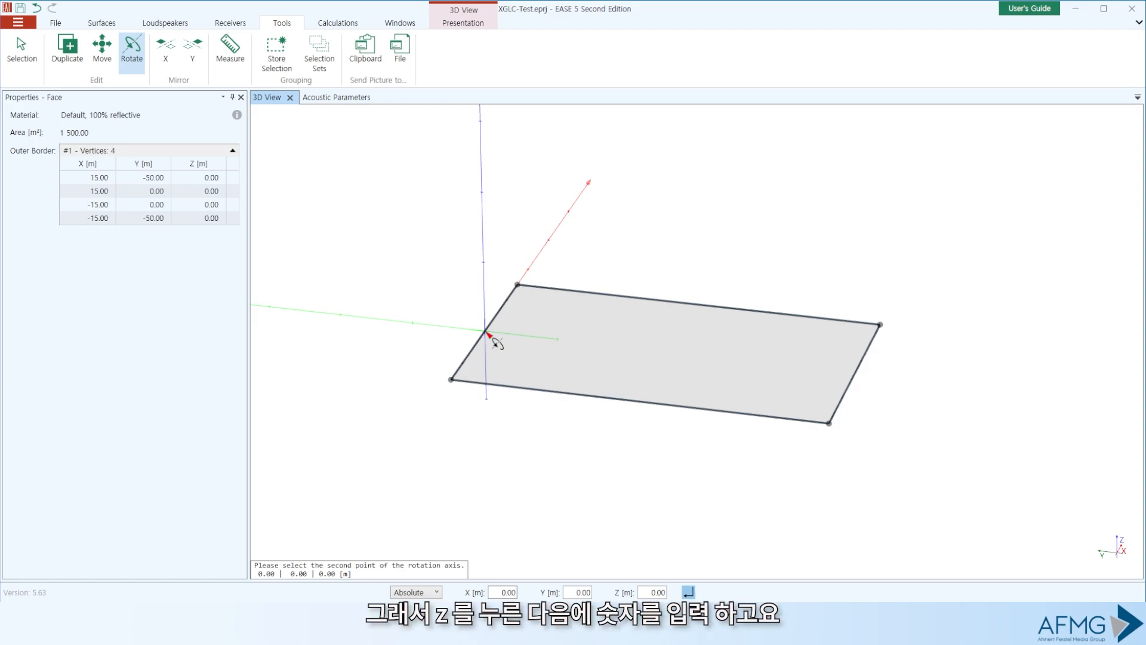
text(z)
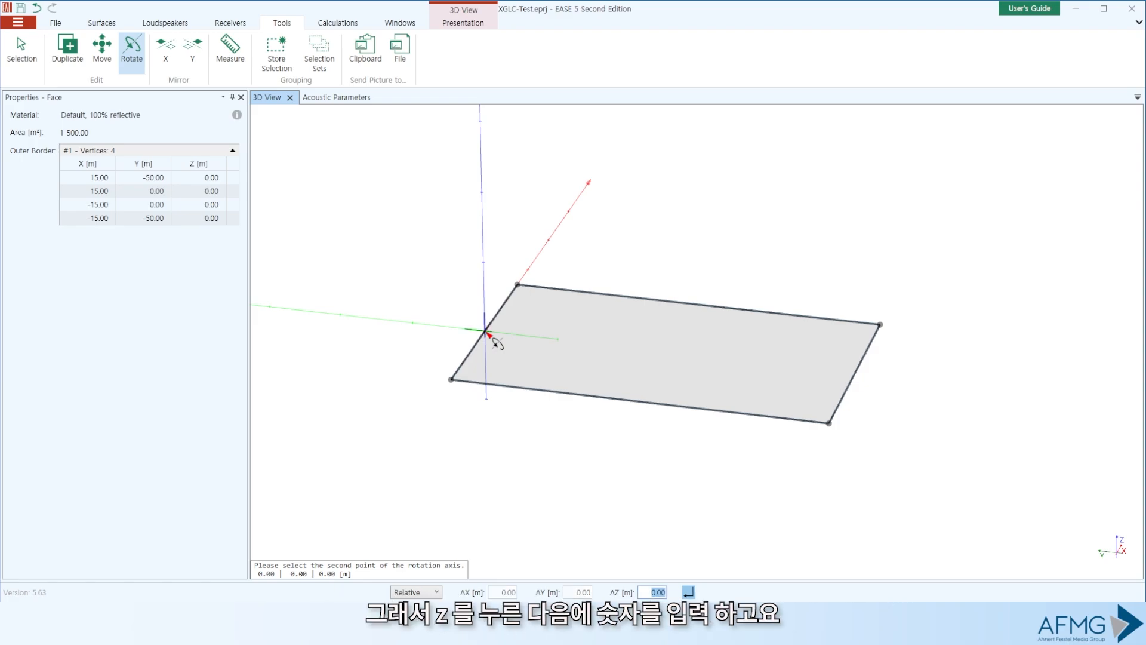
text(1)
key(Return)
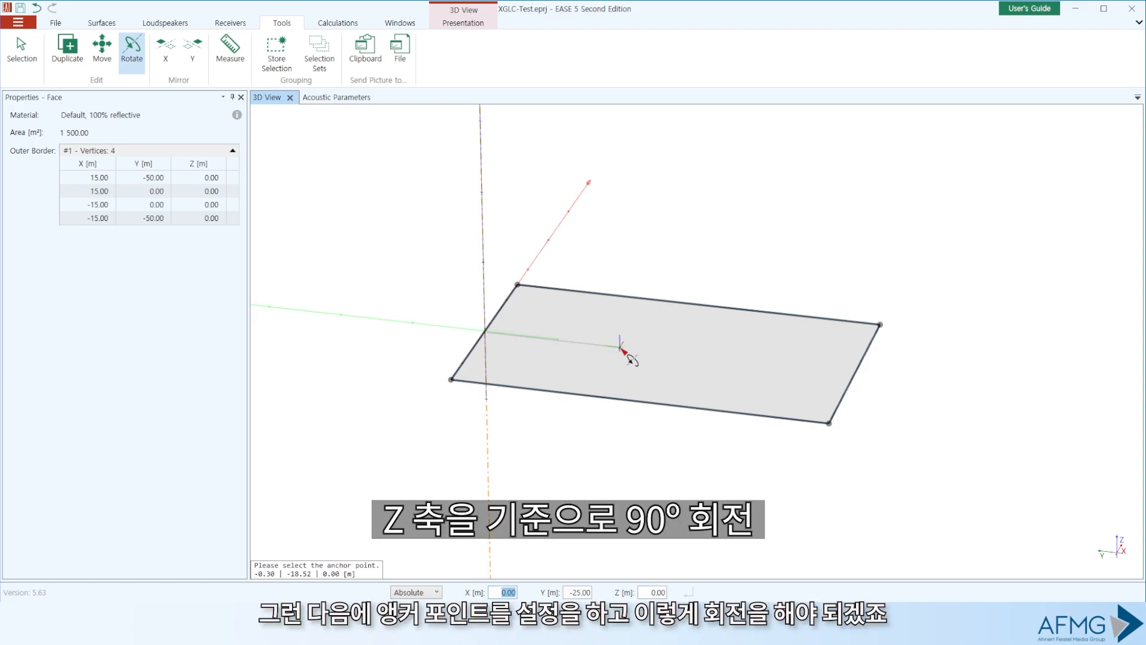
click(829, 423)
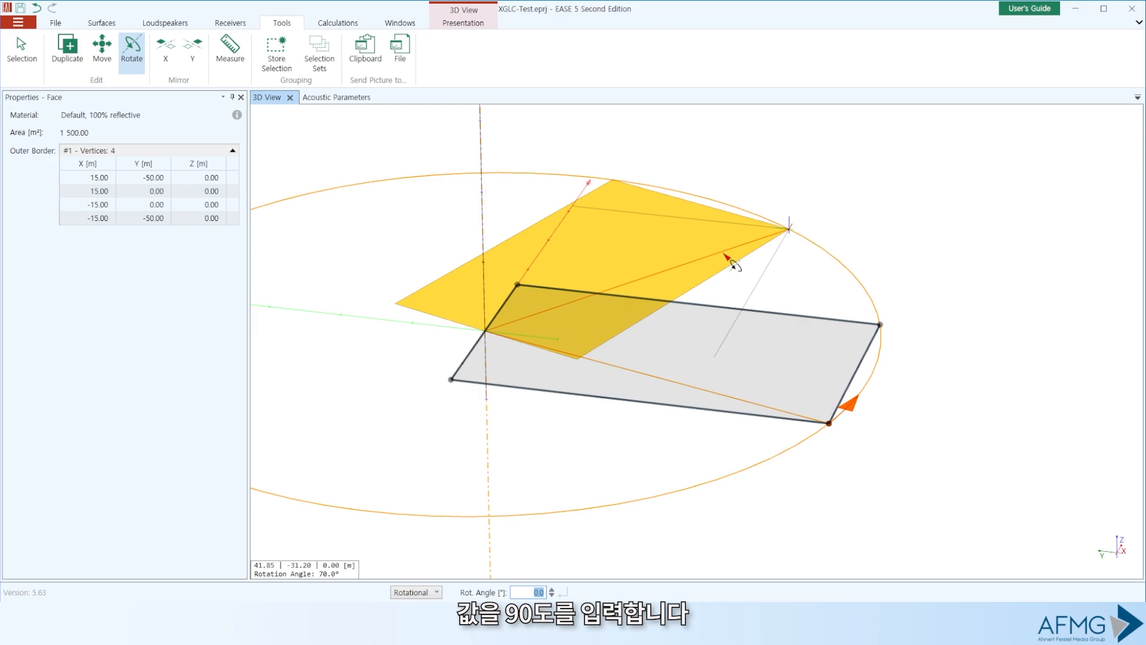
text(90)
key(Return)
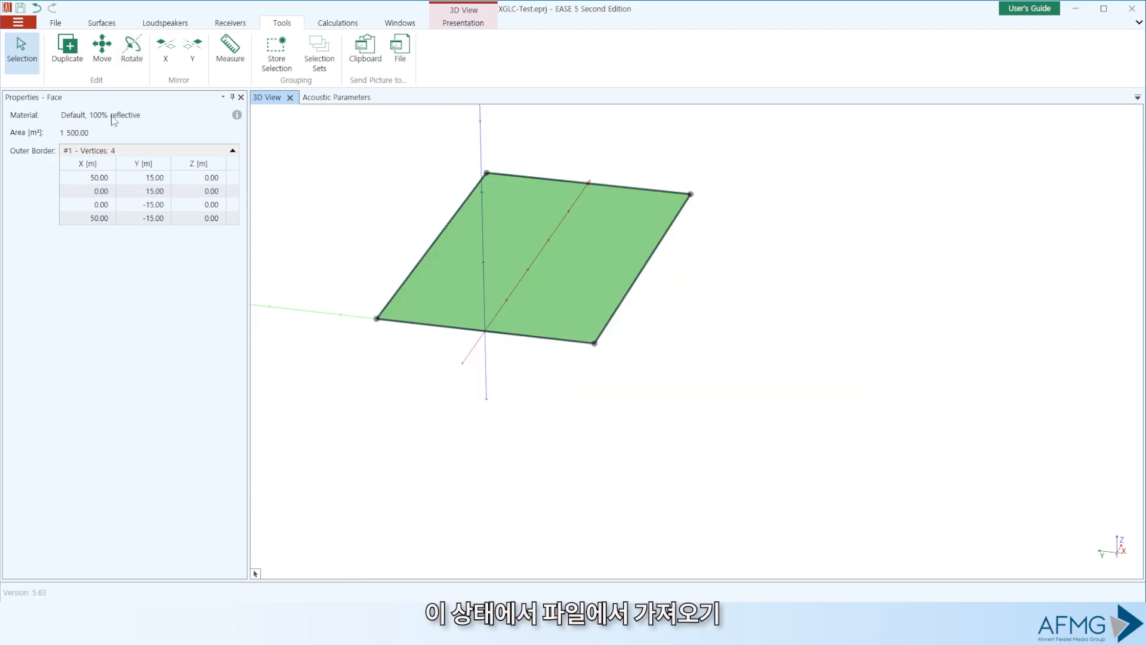
Add New EASE Focus Project.xld to the project and return to the 3D view.
click(58, 24)
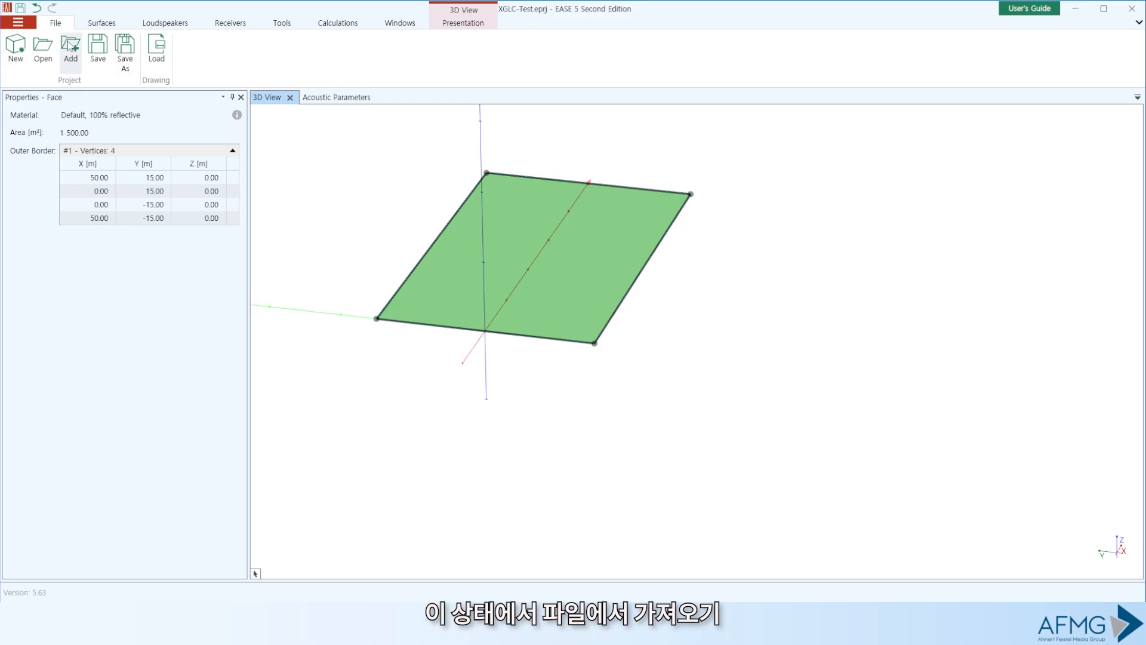
click(71, 47)
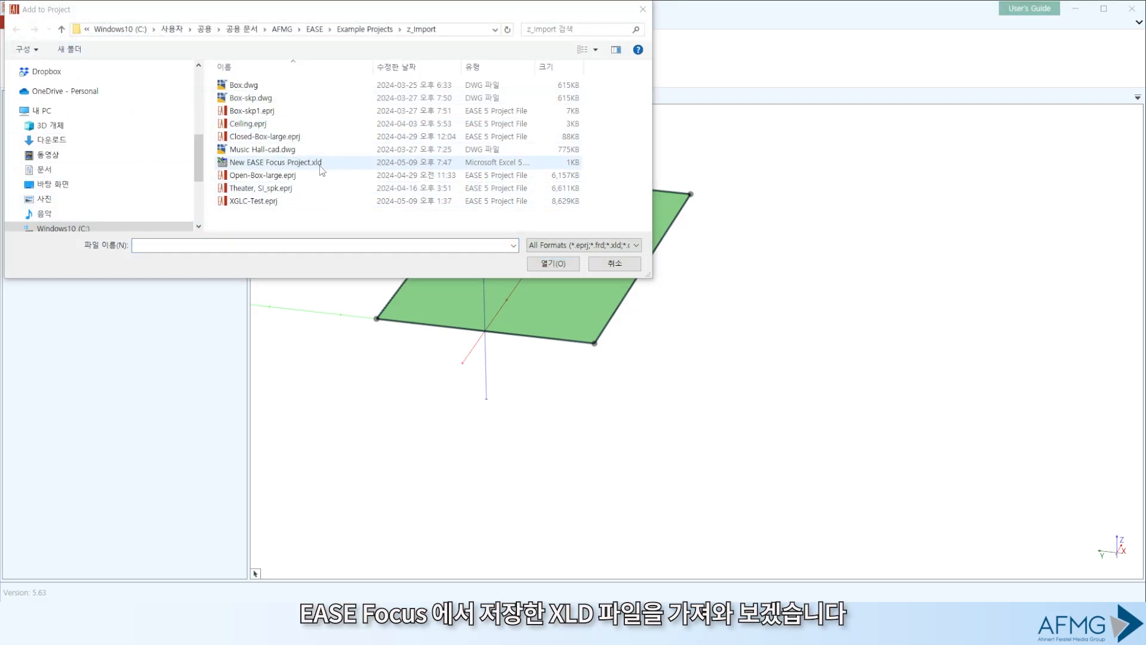
click(275, 162)
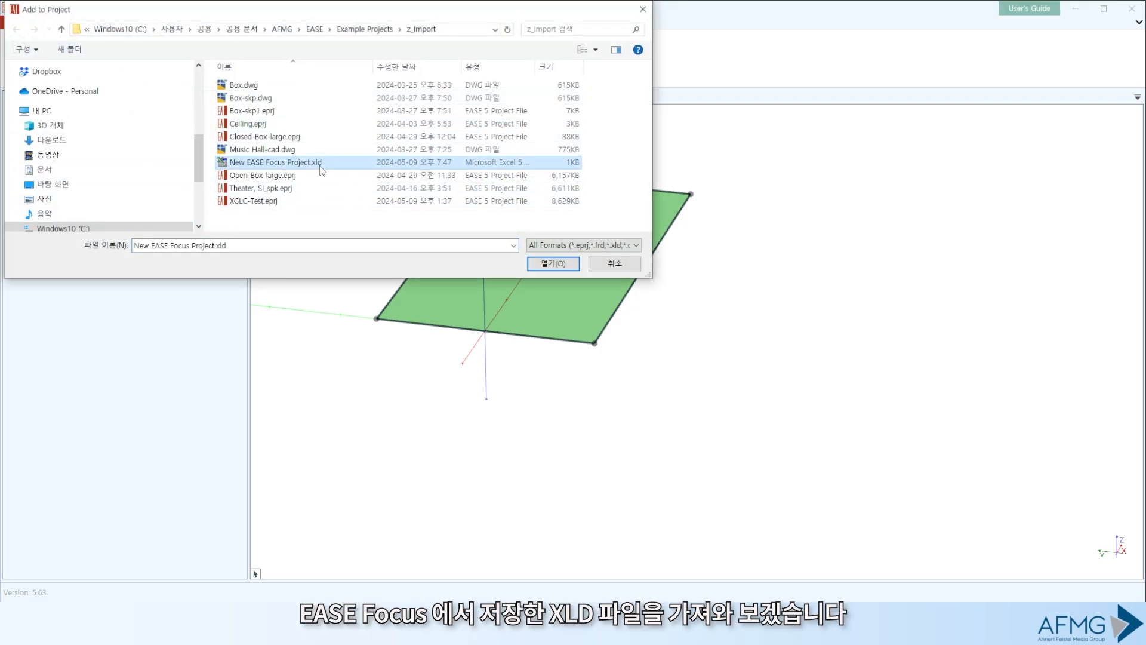
click(563, 264)
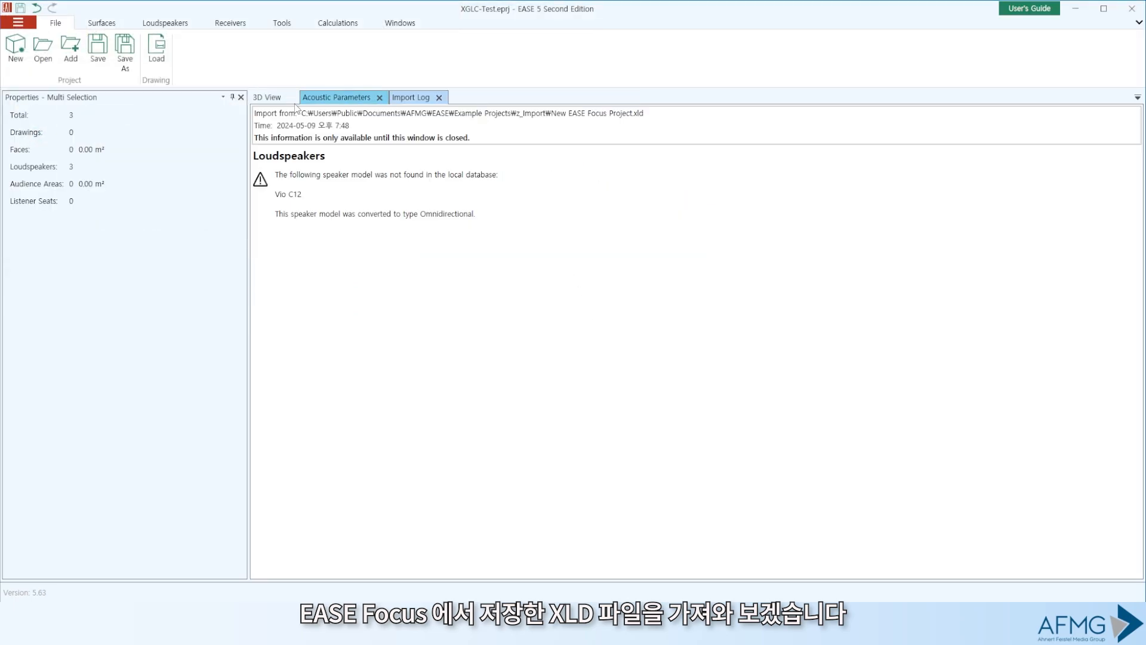
click(272, 98)
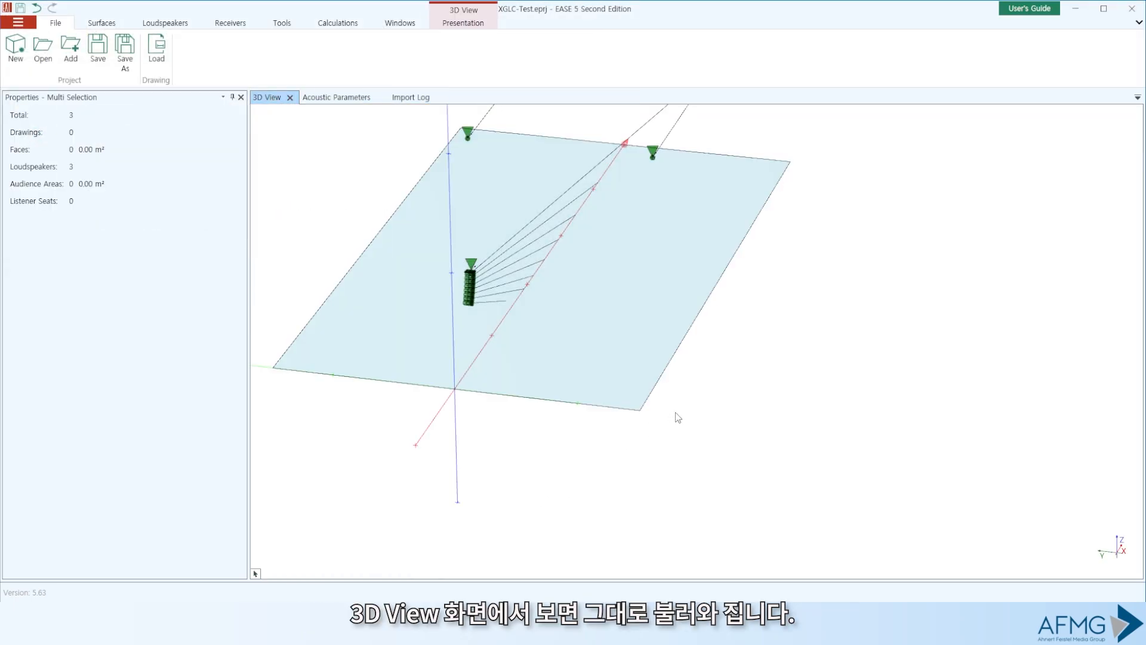
Rotate the floor face and the three imported loudspeakers together by -90° about the Z axis through the origin, anchored at a face corner.
middle_drag(737, 386, 467, 328)
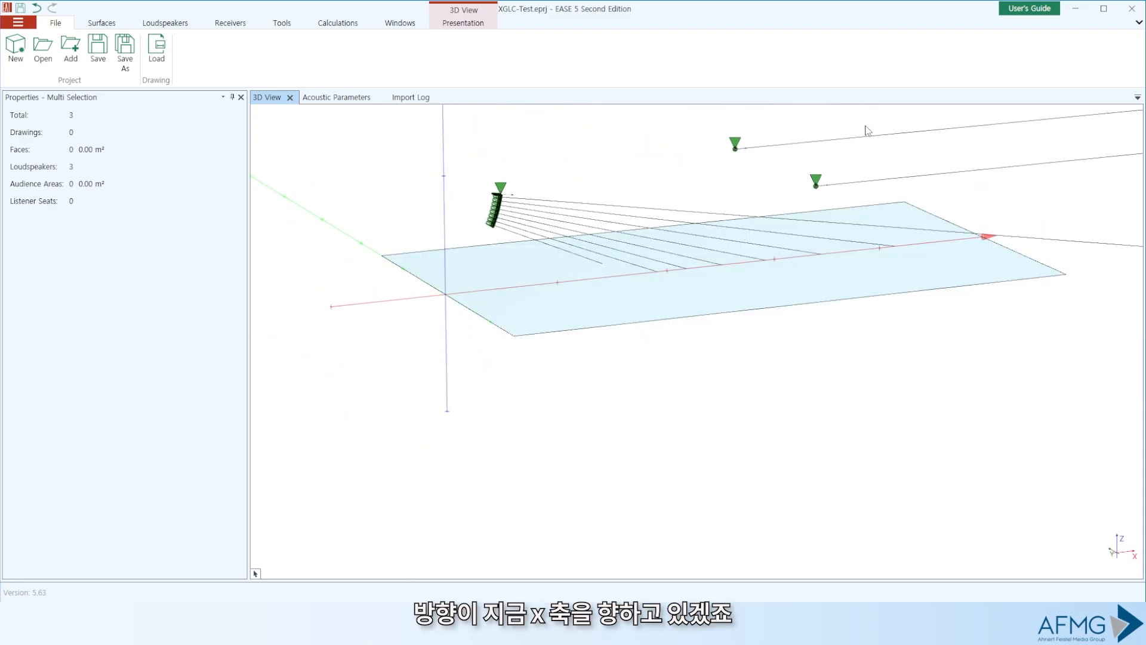
scroll(738, 451, down, 3)
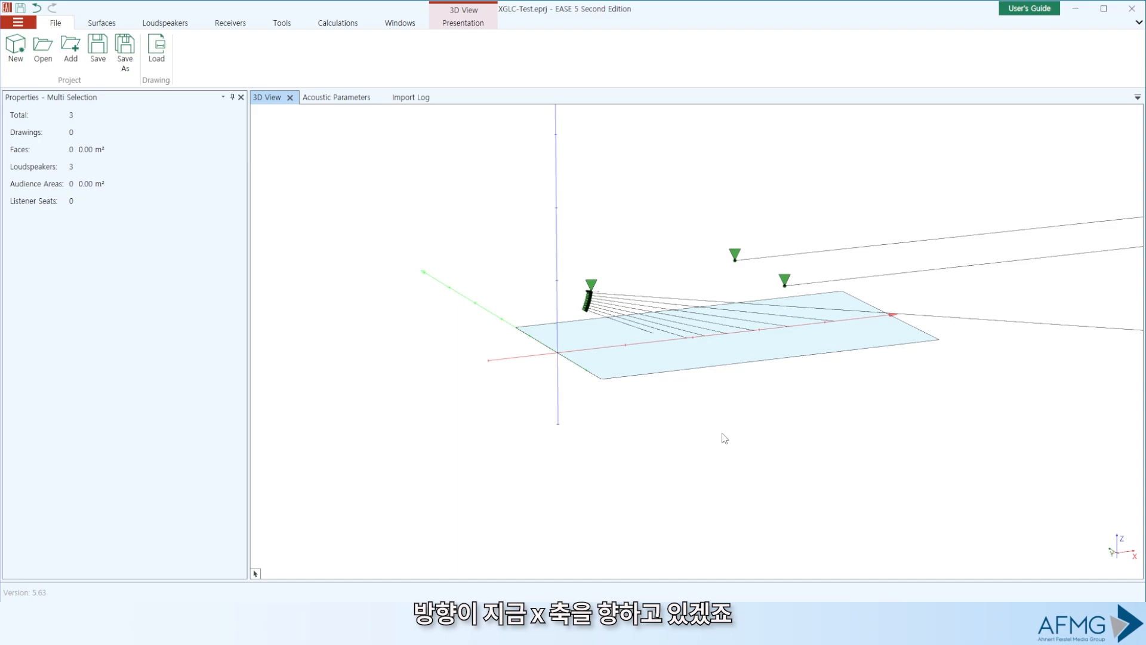
middle_drag(724, 439, 607, 489)
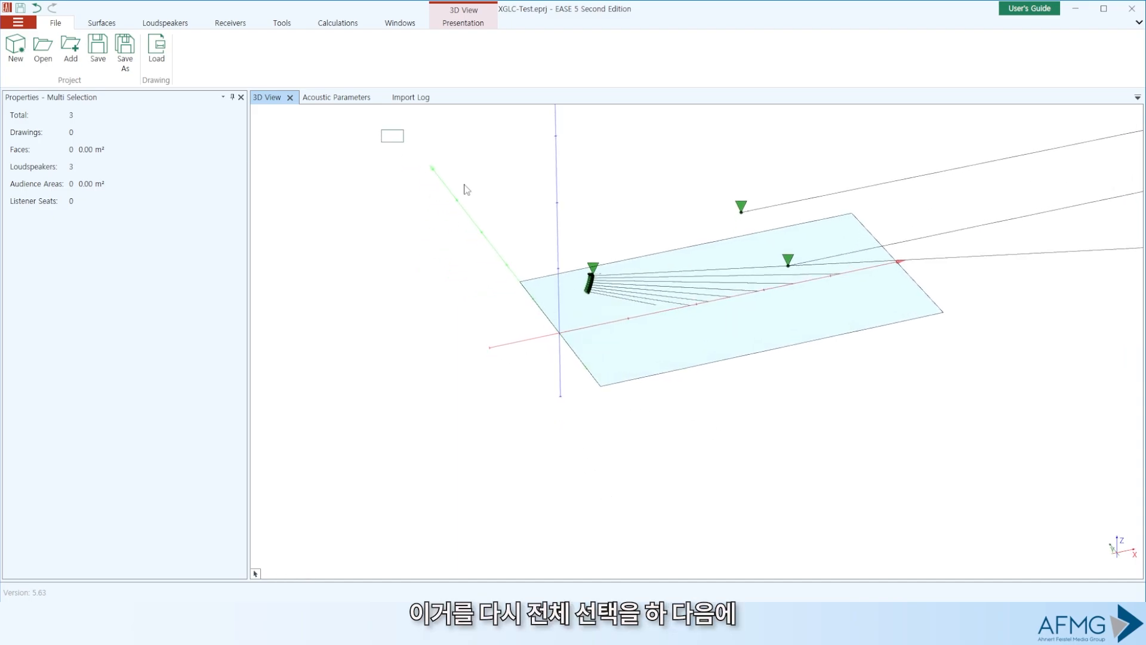
drag(467, 189, 1025, 474)
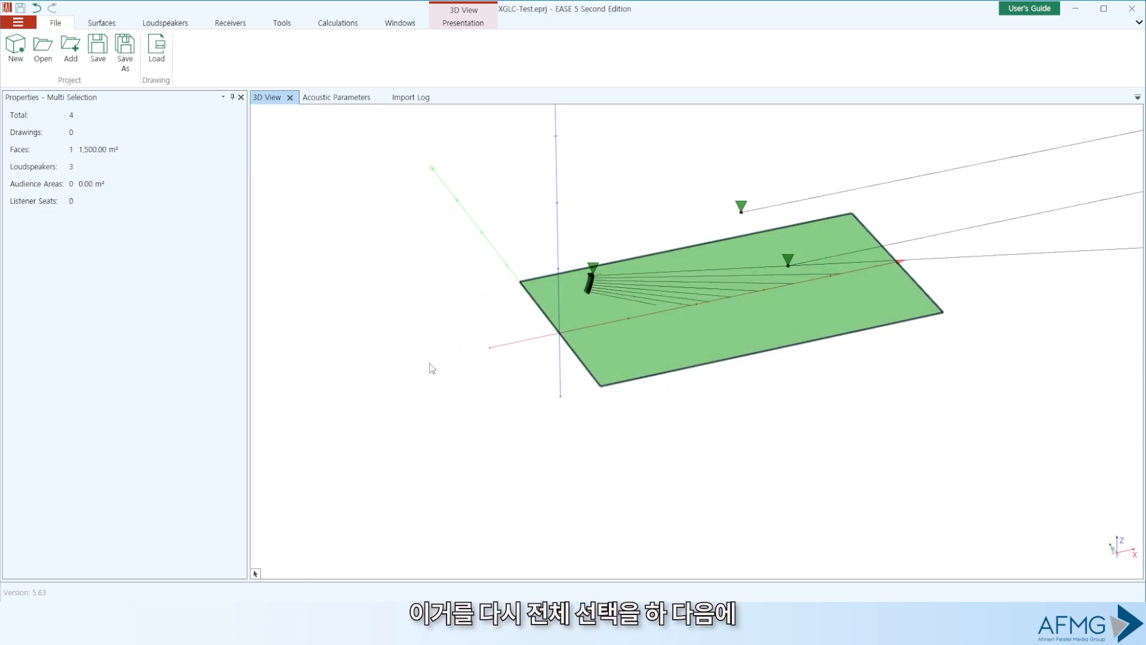
click(282, 24)
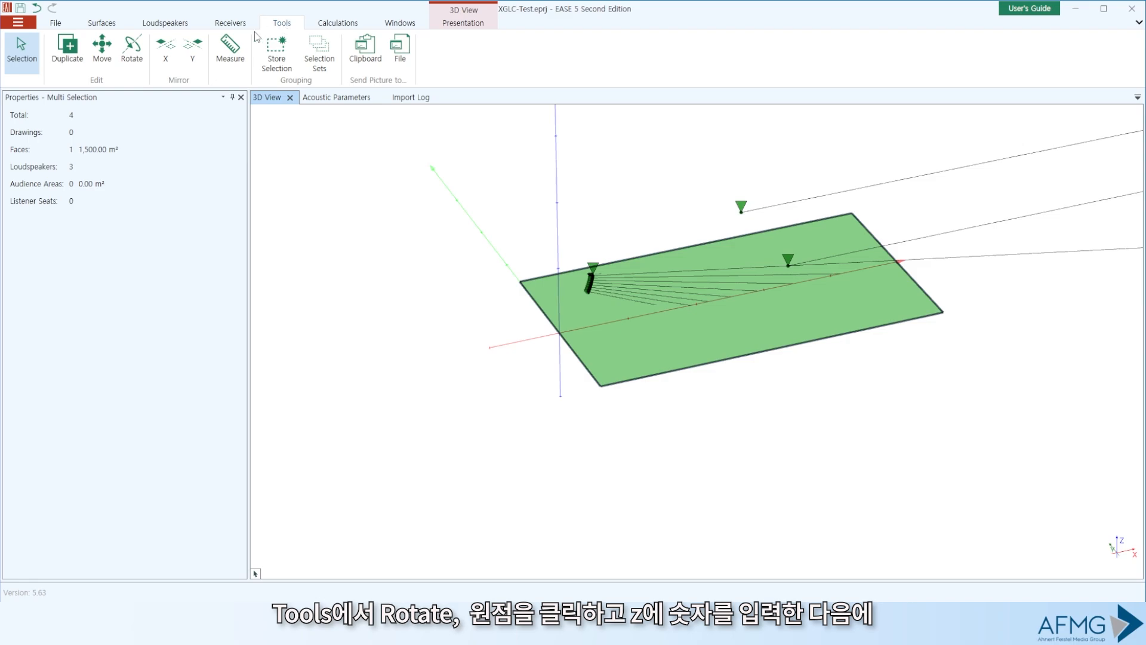
click(132, 48)
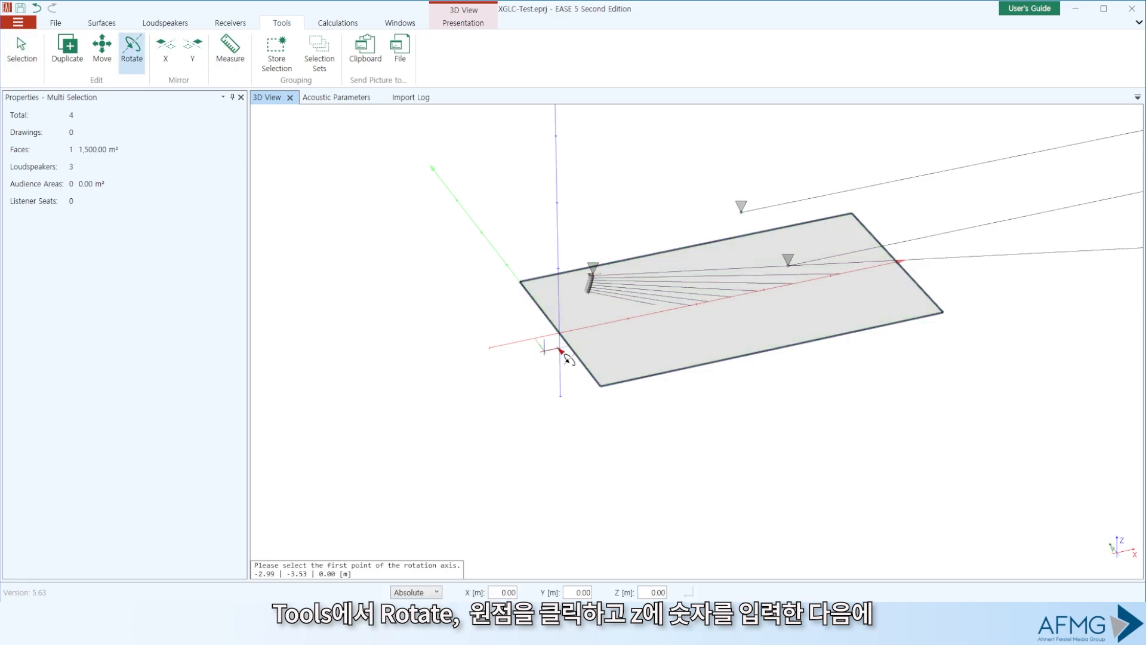
click(564, 339)
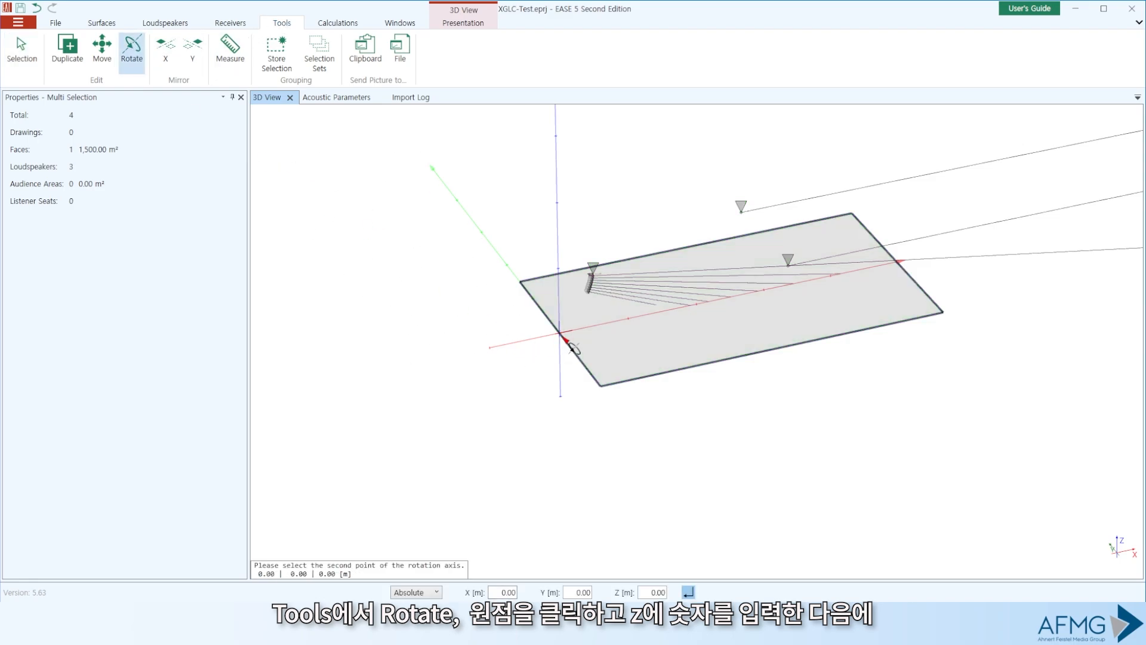
text(10)
key(Return)
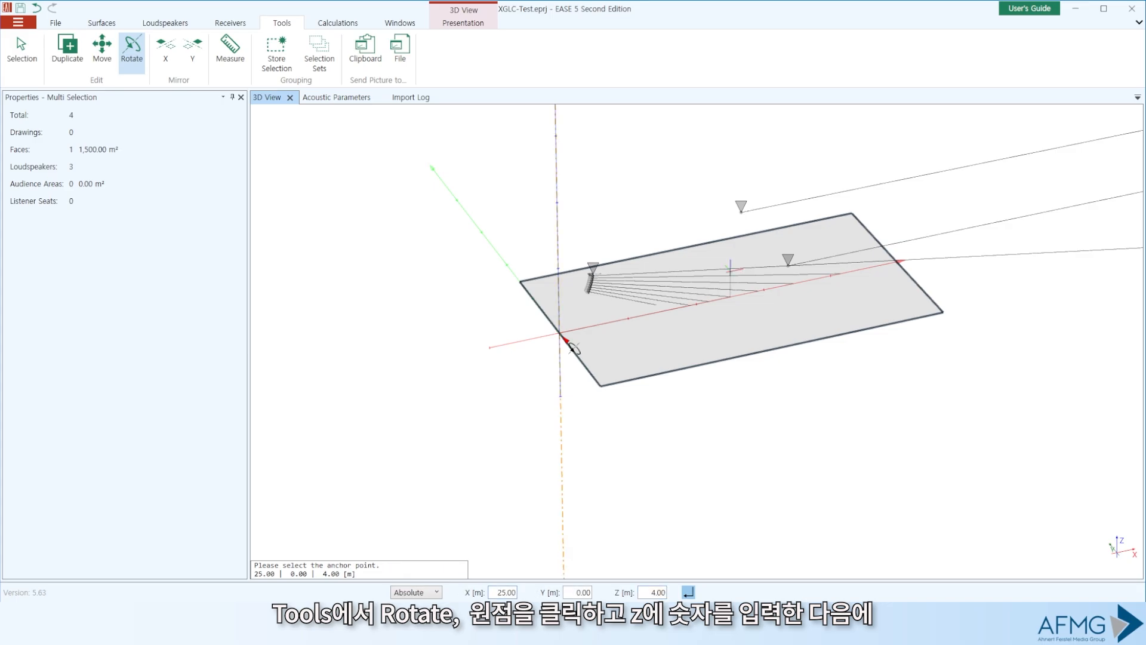
click(950, 320)
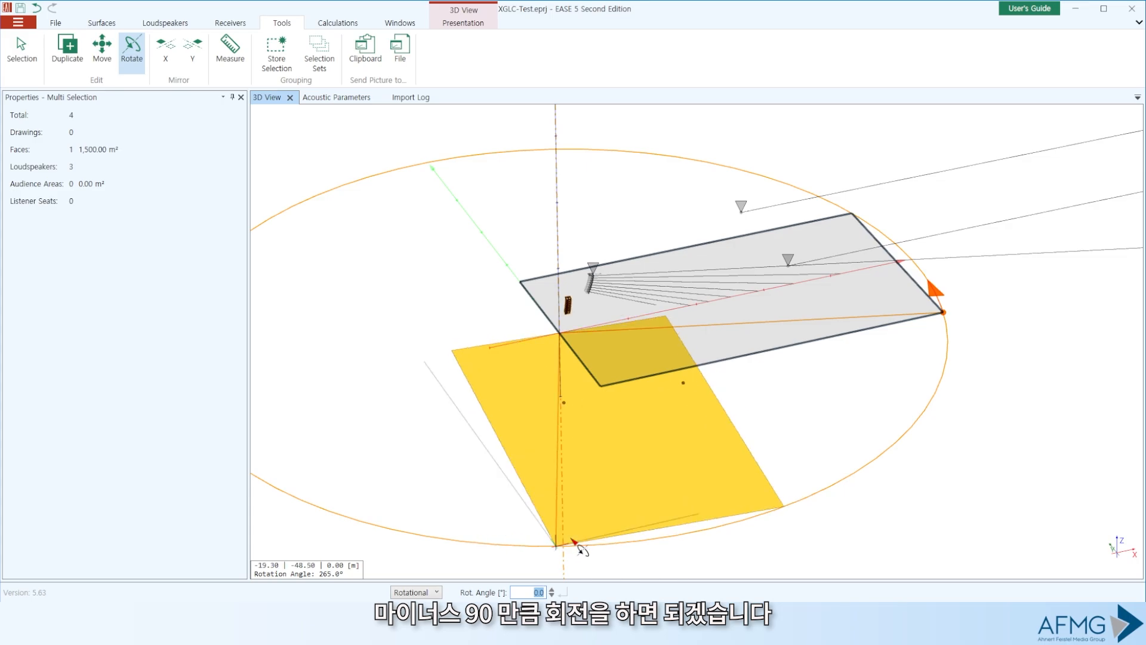
text(-90)
key(Return)
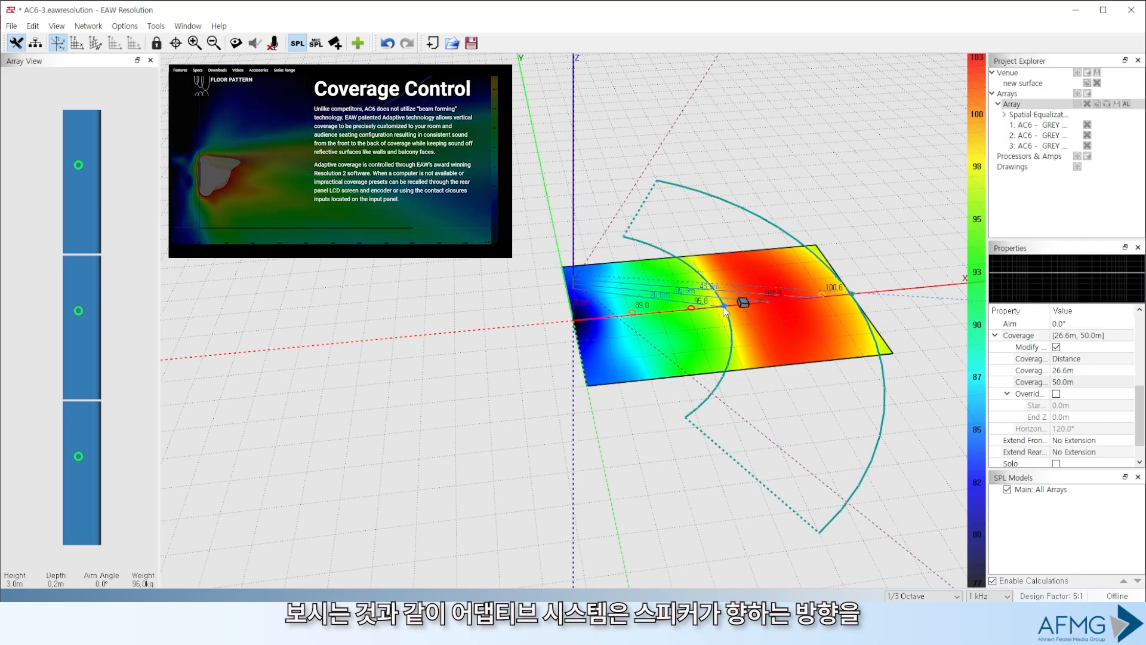
In EAW Resolution, move the array's near coverage limit in to about 13.3 m and out to about 31.3 m, and select the array.
drag(724, 308, 651, 319)
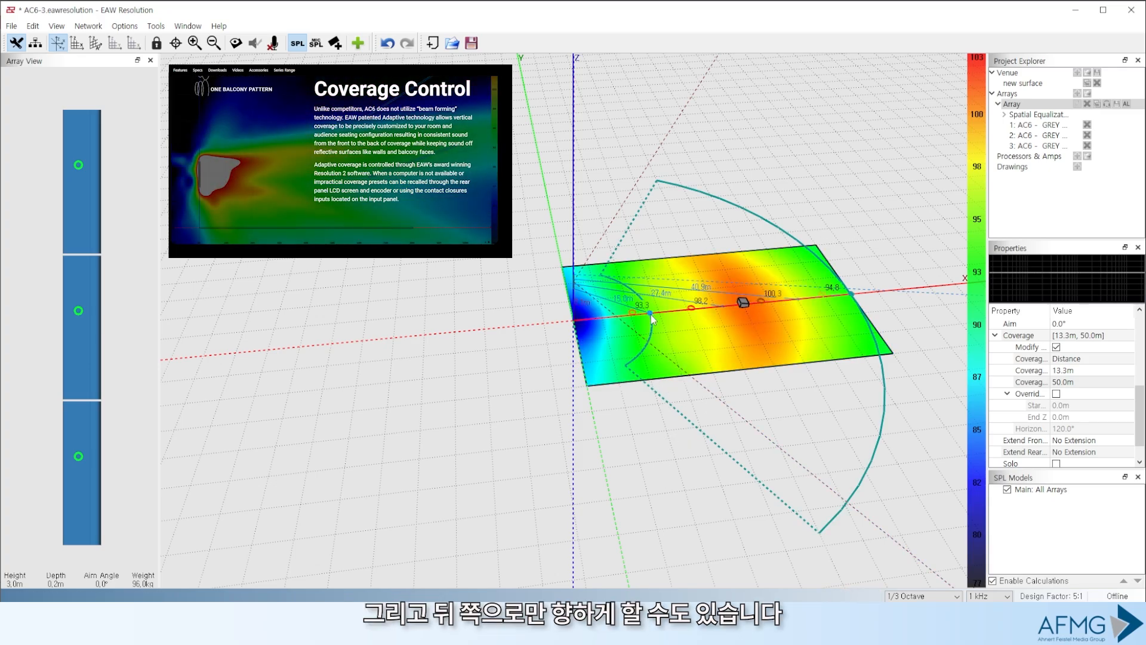
drag(651, 314, 751, 307)
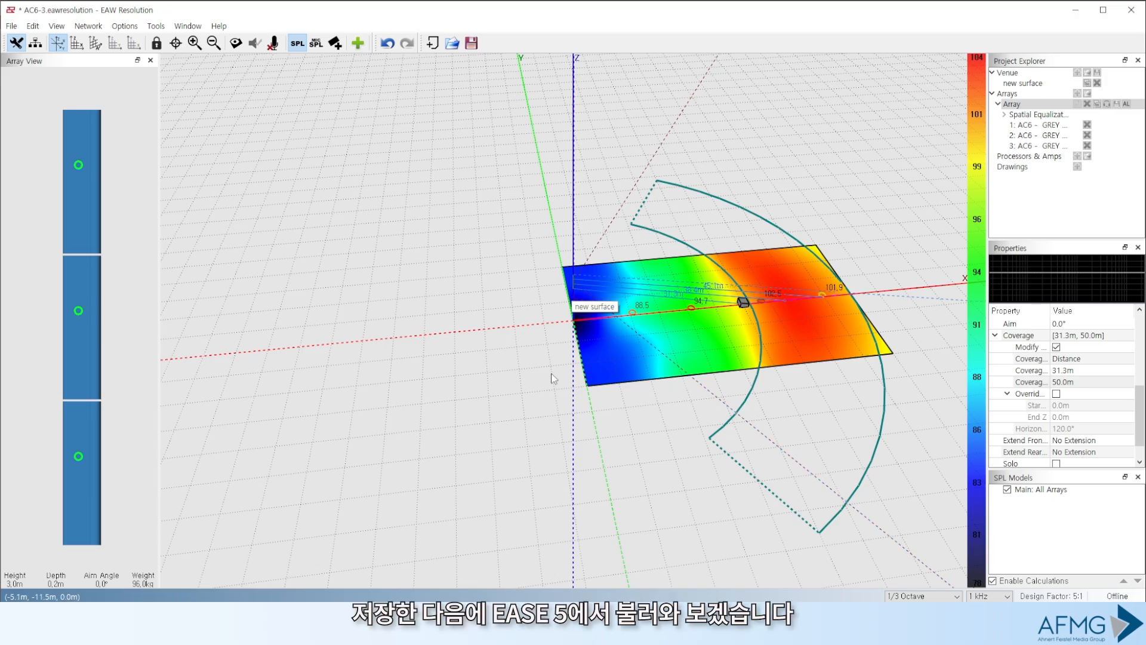
click(999, 106)
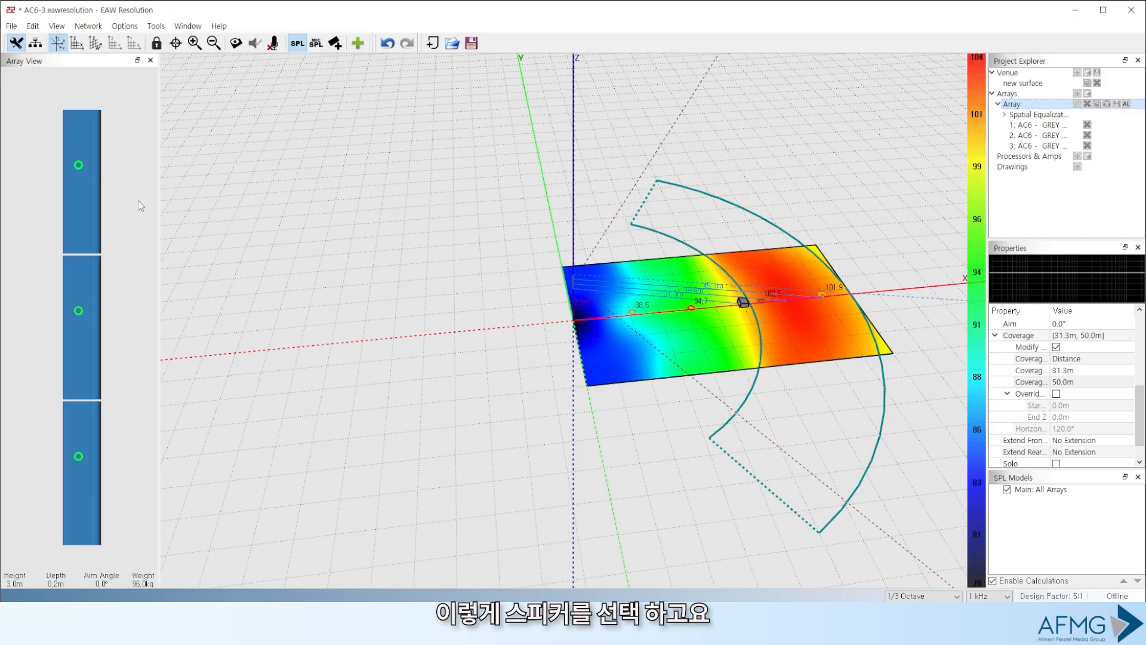
click(11, 25)
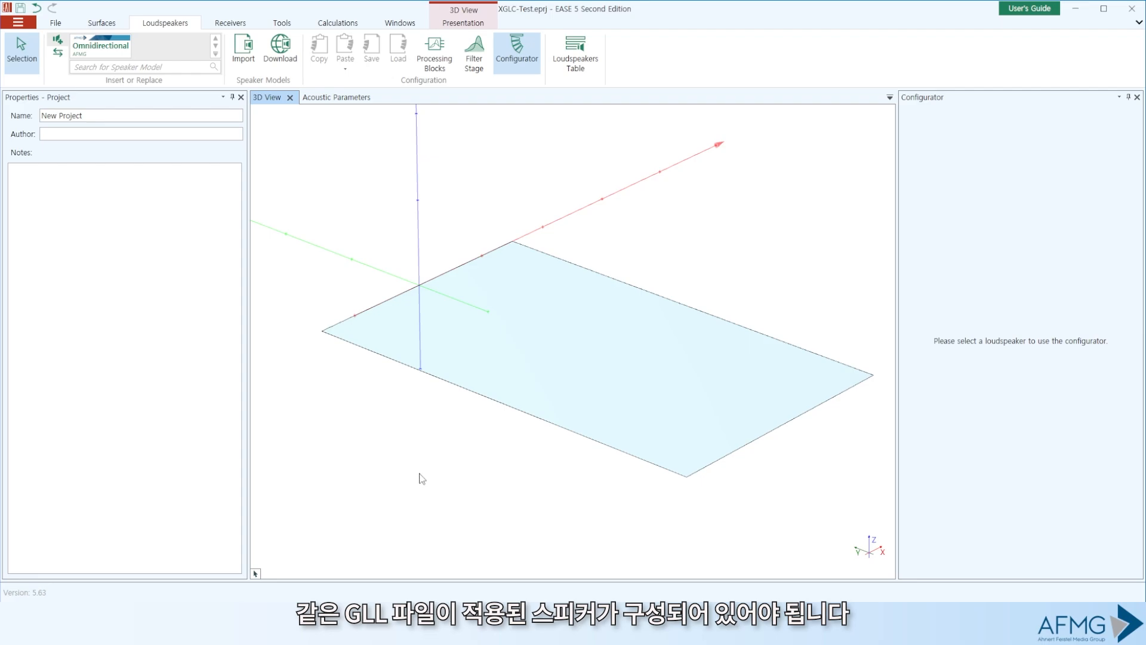
In EASE 5, insert an EAW AC6 loudspeaker at the origin and set its Z position to 10 m.
click(171, 68)
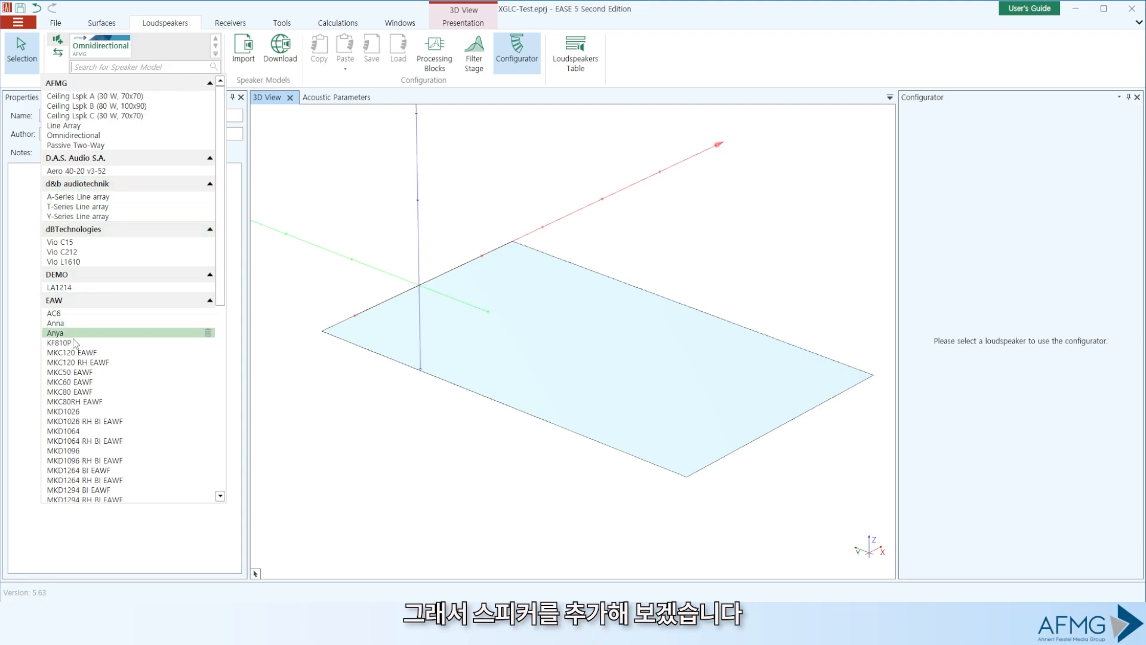
click(60, 312)
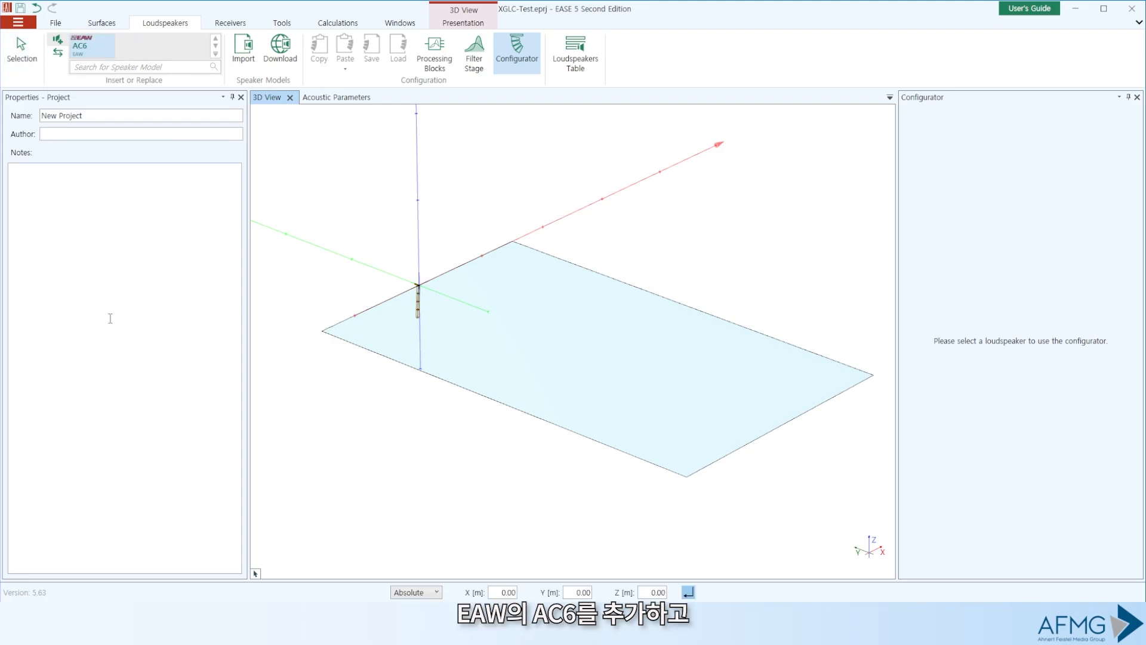
click(417, 289)
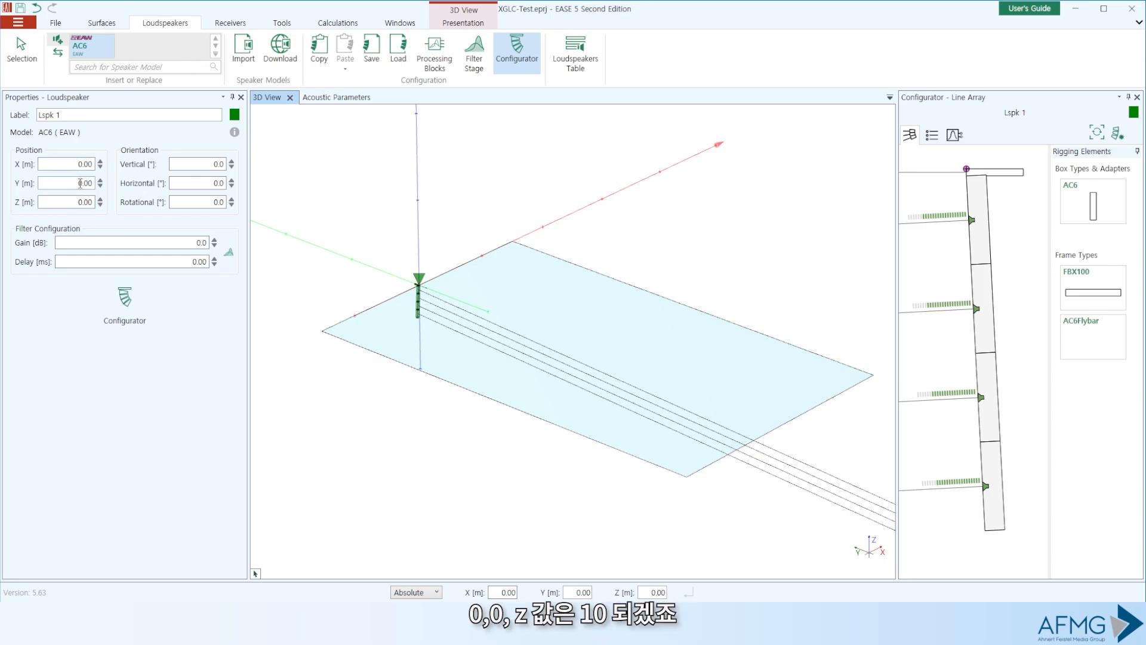
click(81, 201)
text(10)
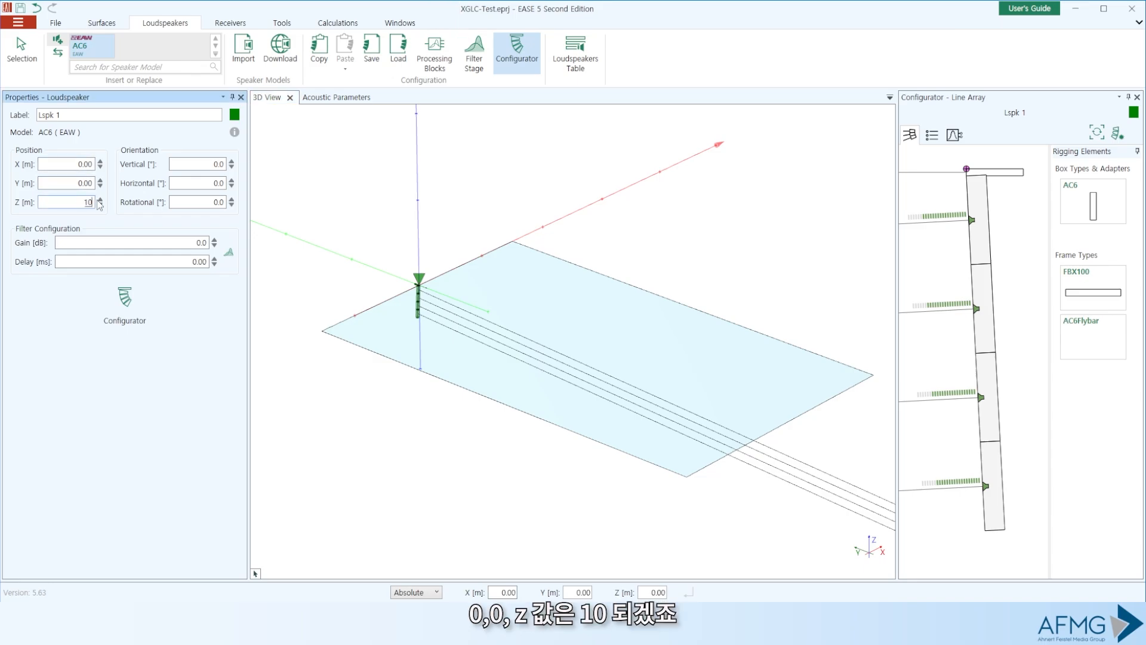
key(Return)
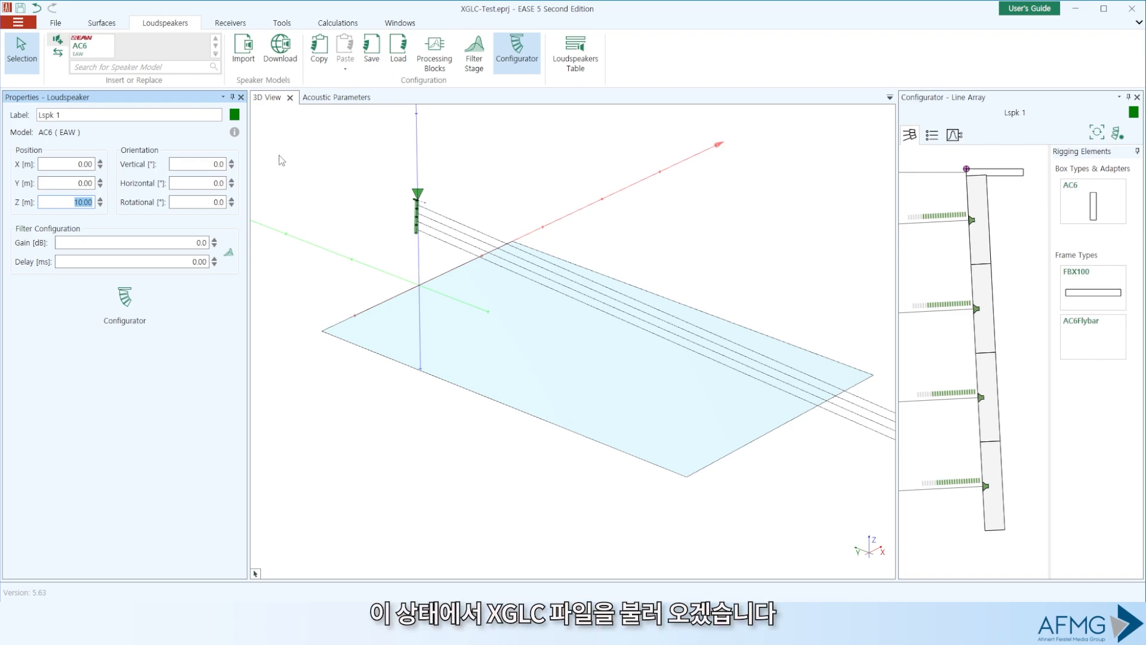
Load the configuration file AC6-3.xglc into the AC6 loudspeaker.
click(418, 204)
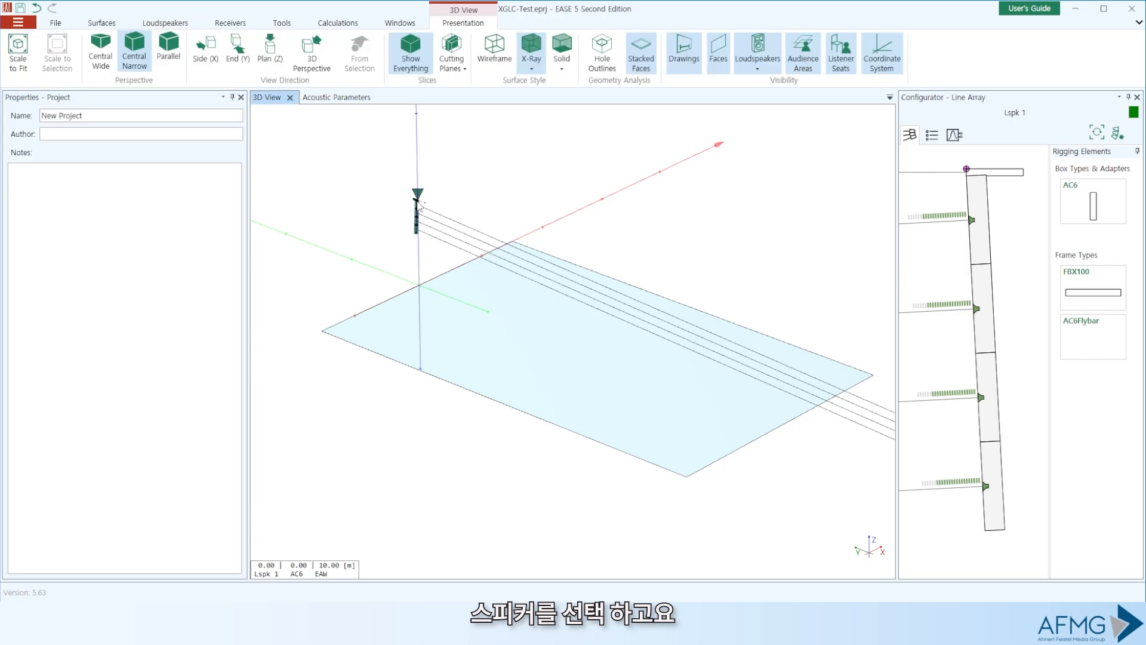
click(418, 204)
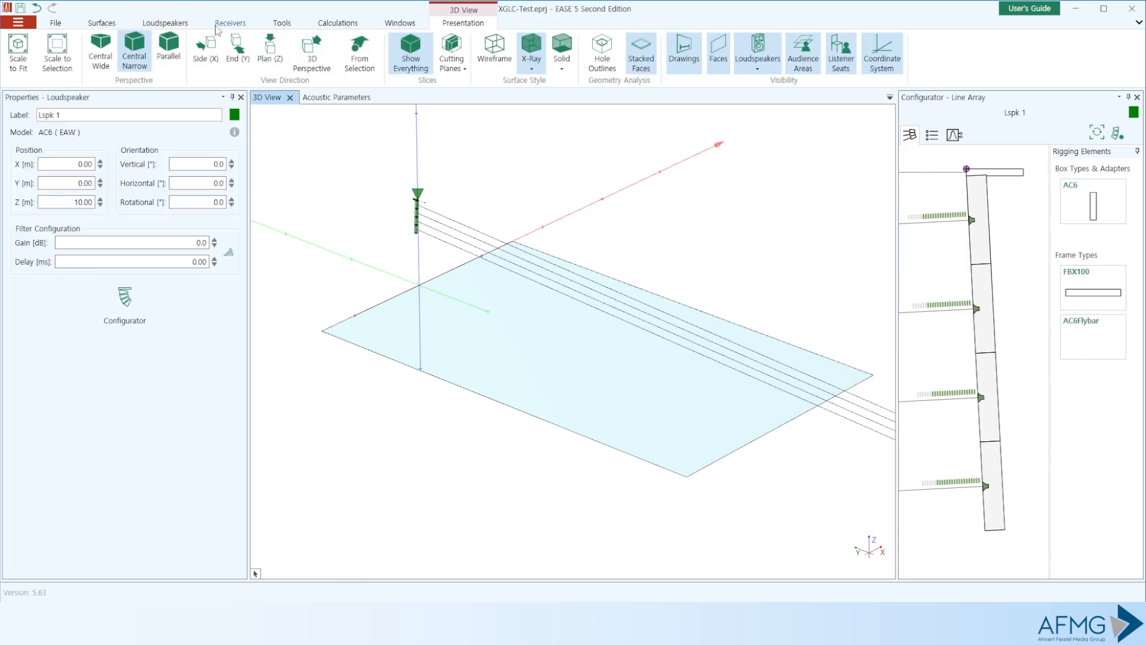
click(174, 24)
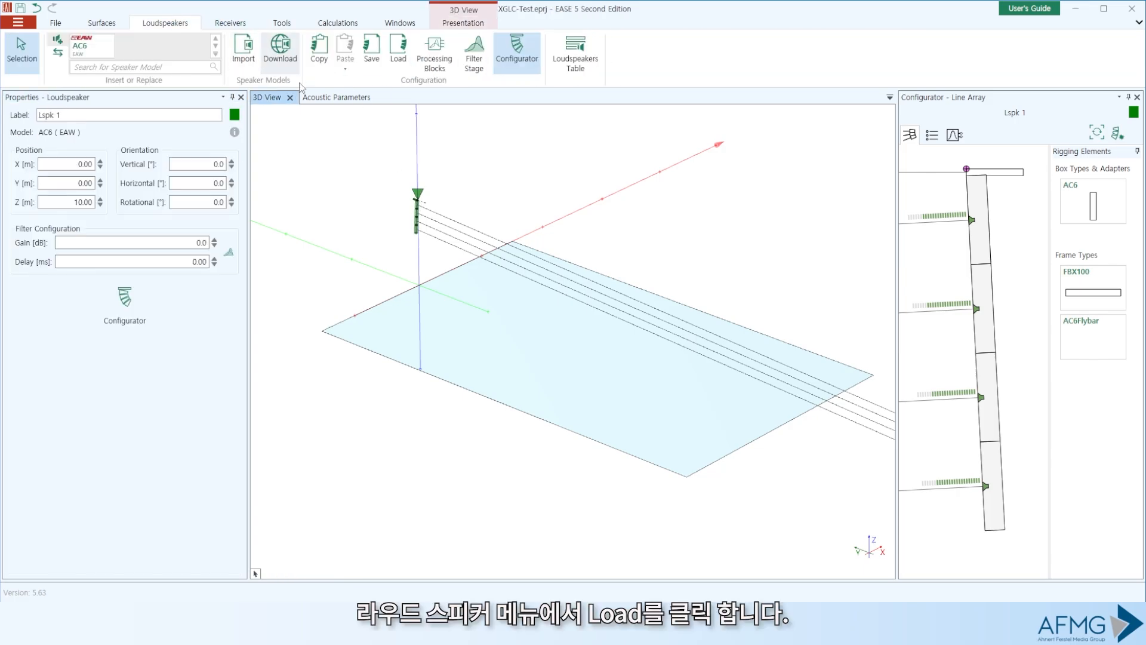
click(399, 54)
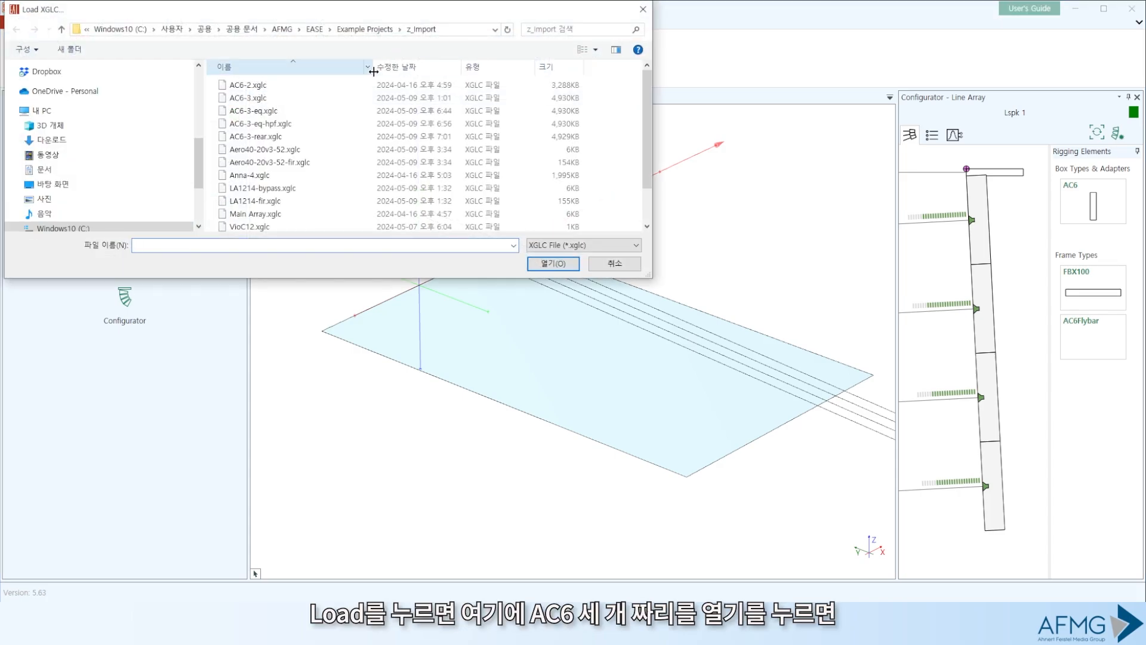
click(261, 100)
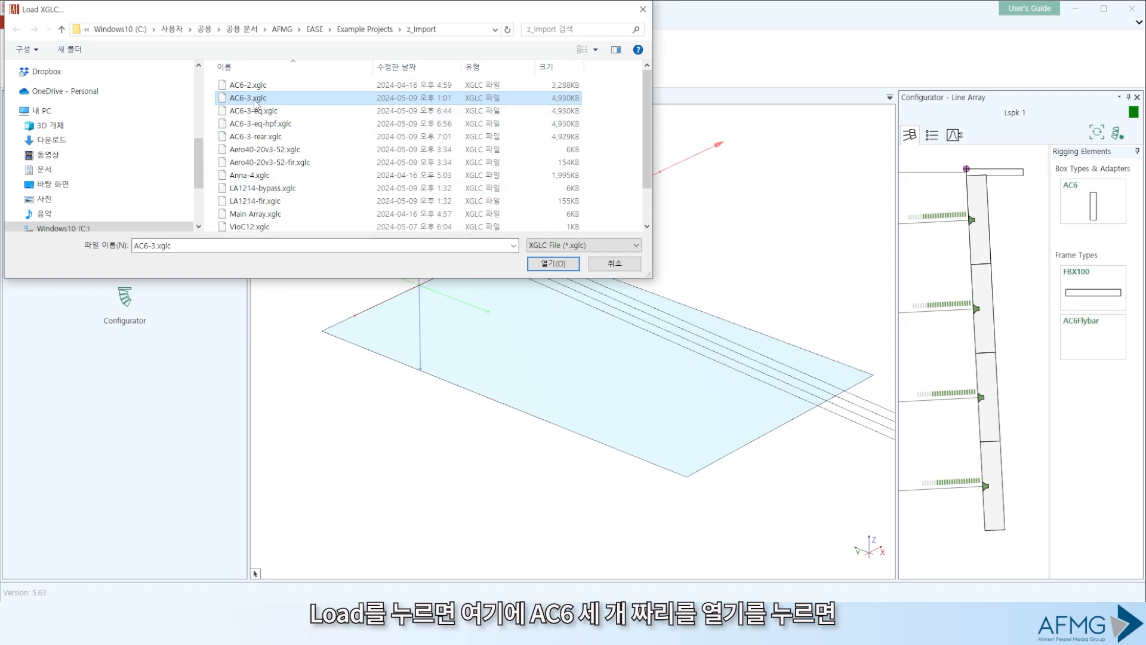
click(544, 264)
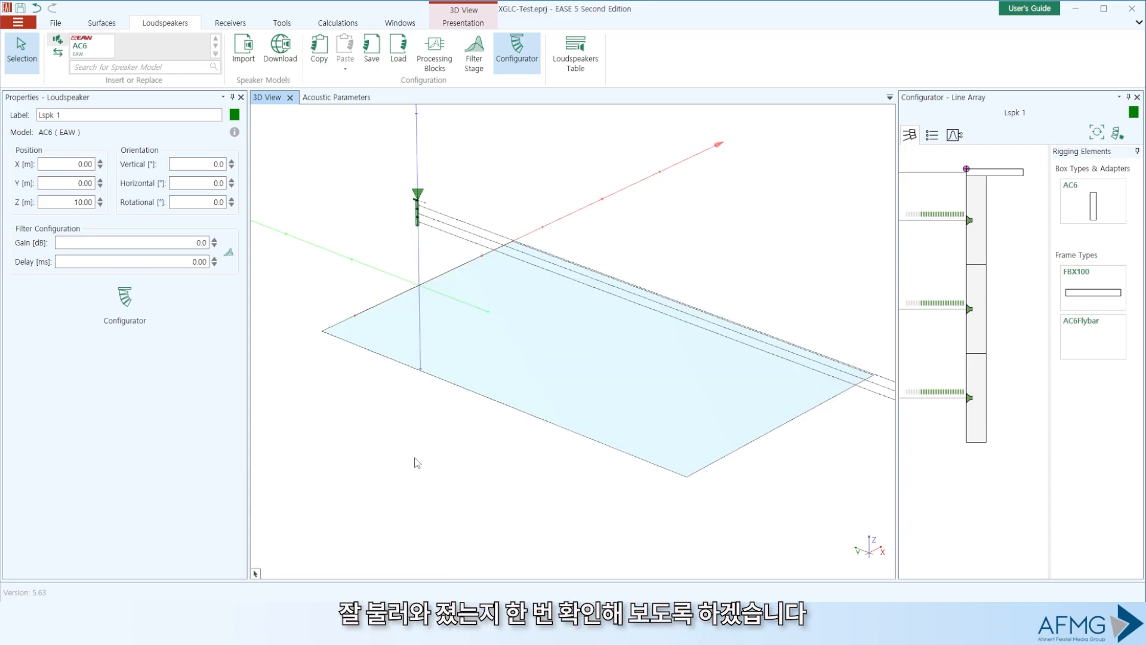
Select the rectangular floor face beneath the loudspeaker.
click(582, 371)
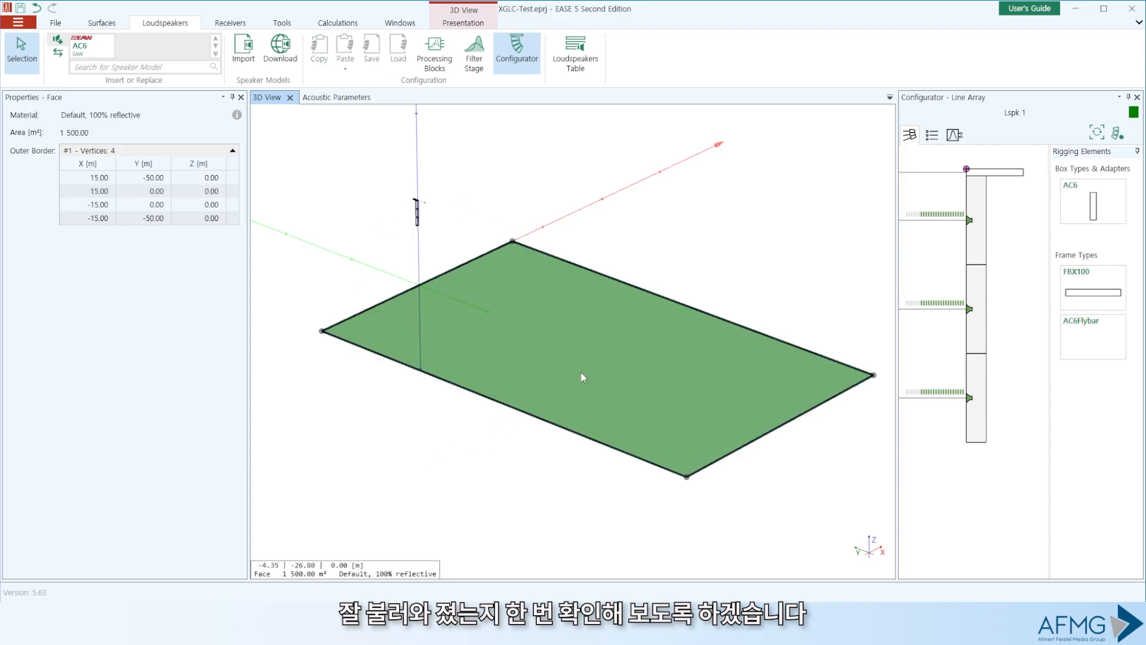